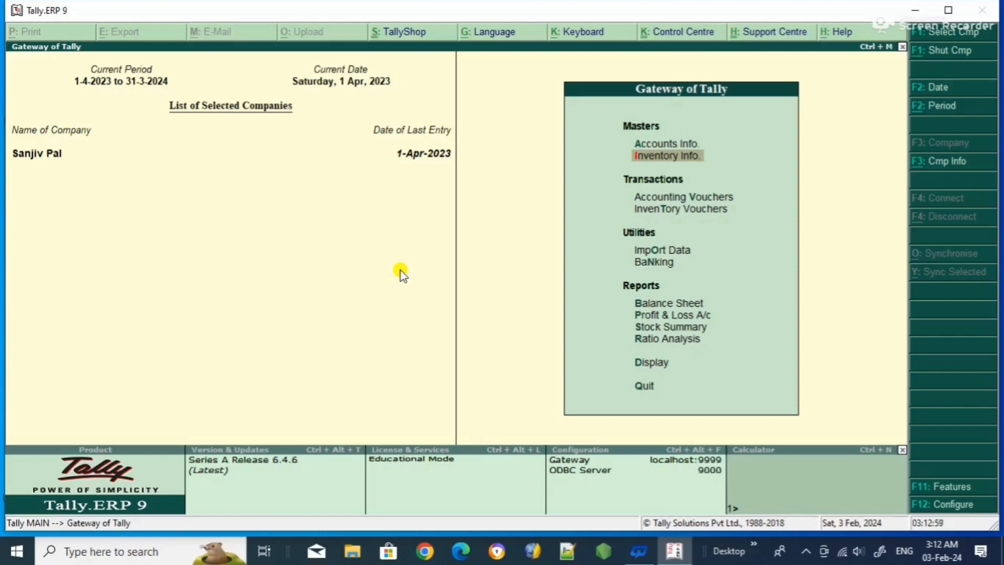
Step: Enable Maintain multiple Locations in the company's inventory features, save the change and return to the Gateway of Tally
{"action": "key", "text": "F11"}
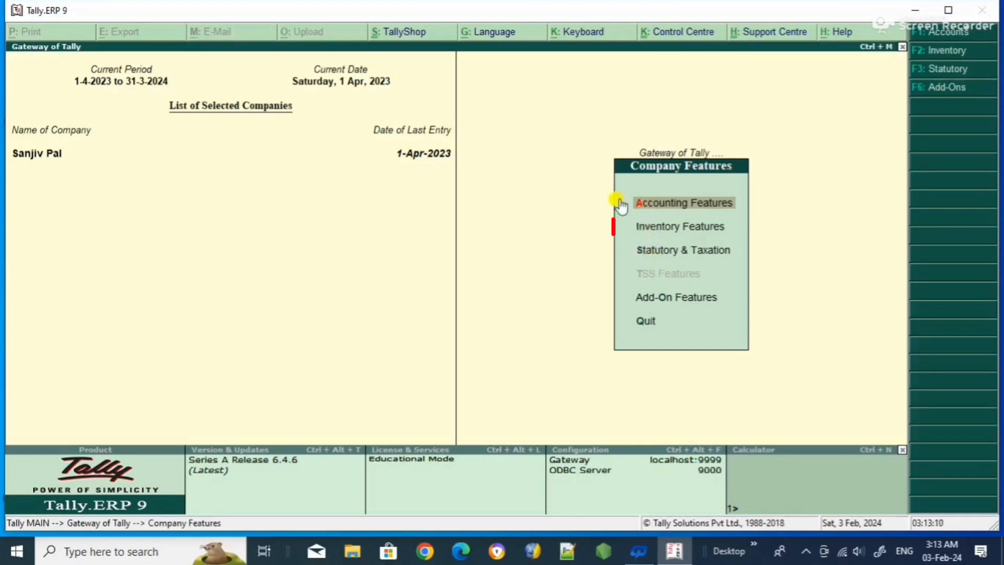
{"action": "key", "text": "Down"}
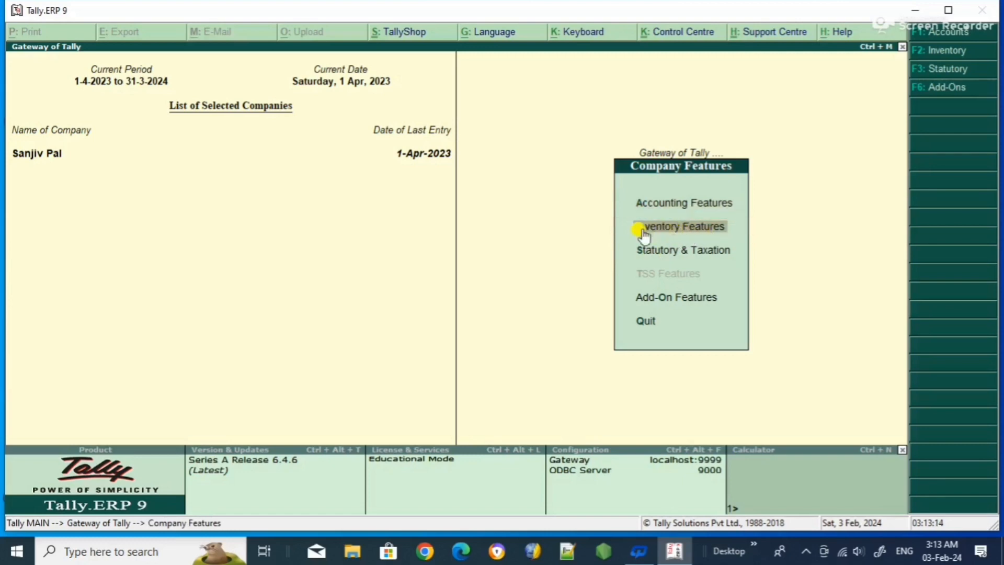
{"action": "left_click", "coordinate": [670, 229]}
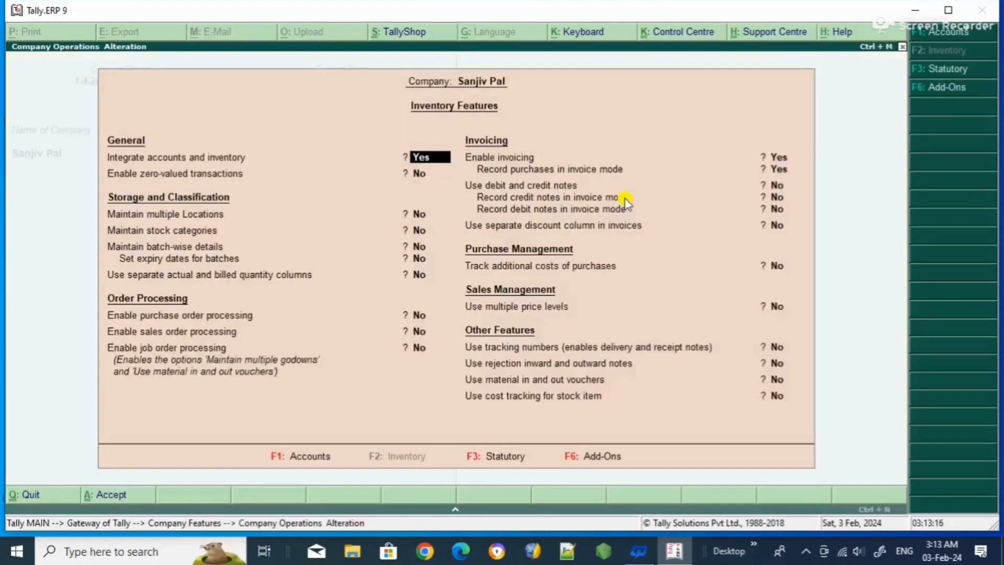
{"action": "key", "text": "Return"}
{"action": "key", "text": "Return"}
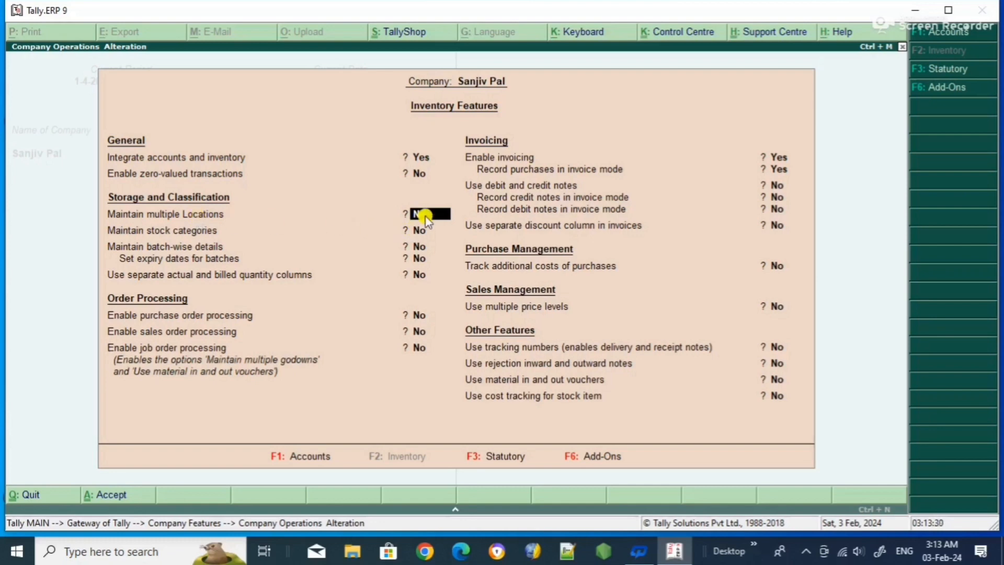
{"action": "type", "text": "y"}
{"action": "key", "text": "Return"}
{"action": "key", "text": "ctrl+a"}
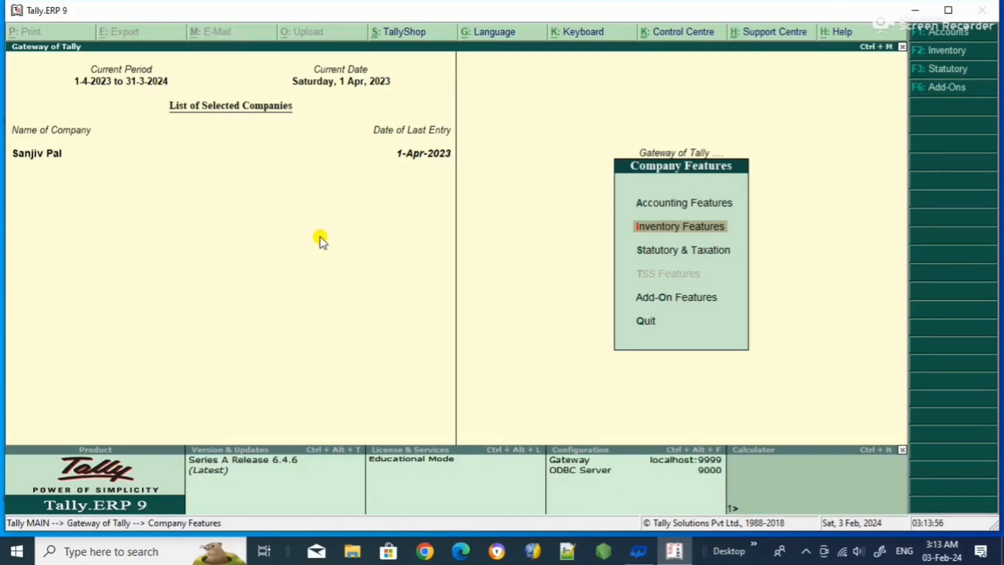
{"action": "key", "text": "Escape"}
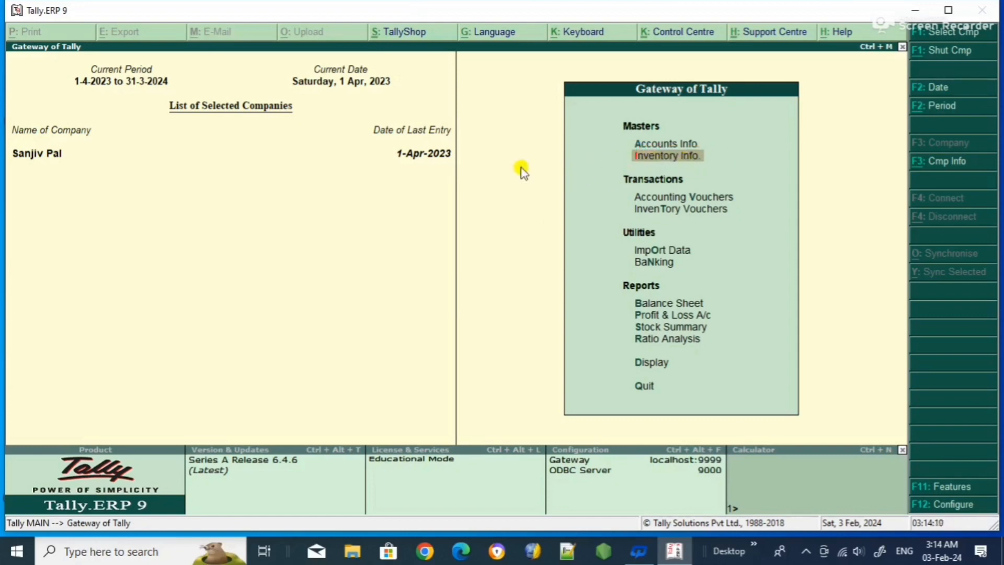
Step: Open the creation form for a single location in the inventory masters
{"action": "key", "text": "Return"}
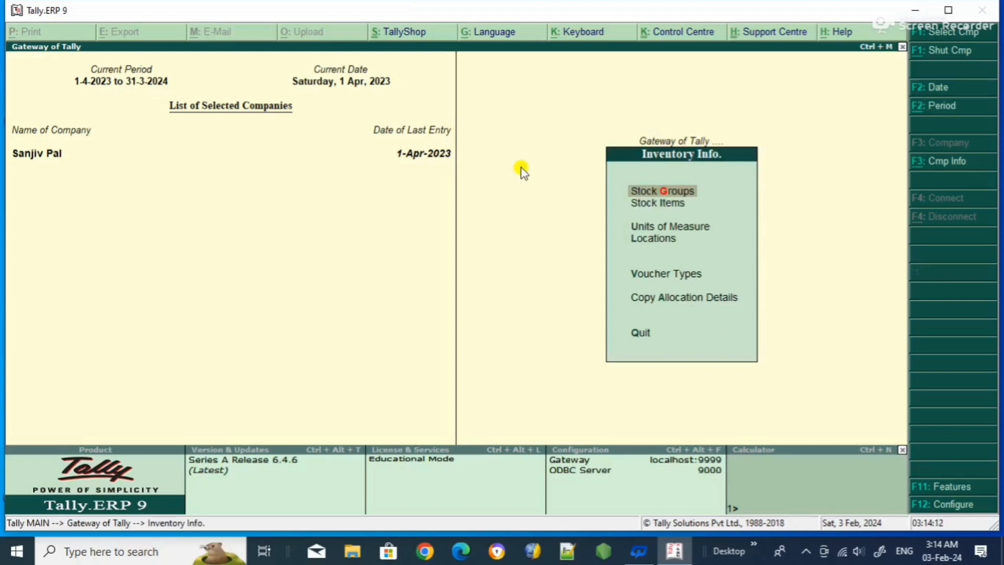
{"action": "key", "text": "Down"}
{"action": "key", "text": "Down"}
{"action": "key", "text": "Down"}
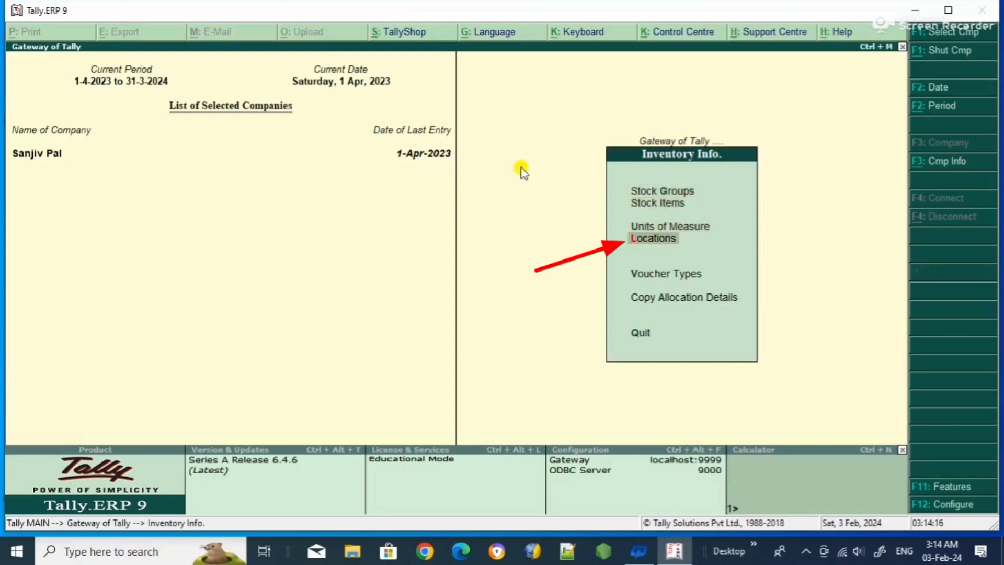
{"action": "key", "text": "Return"}
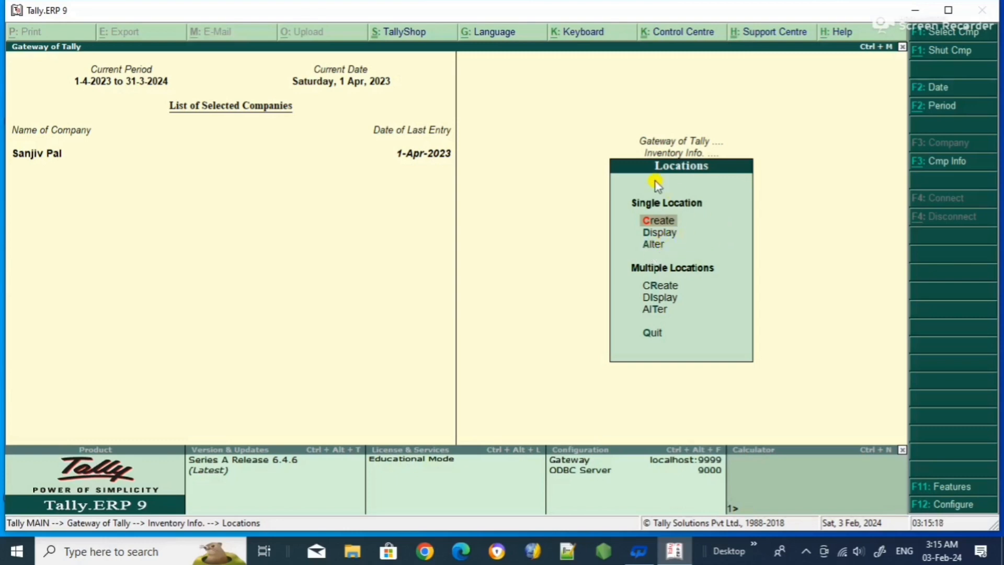
{"action": "key", "text": "Return"}
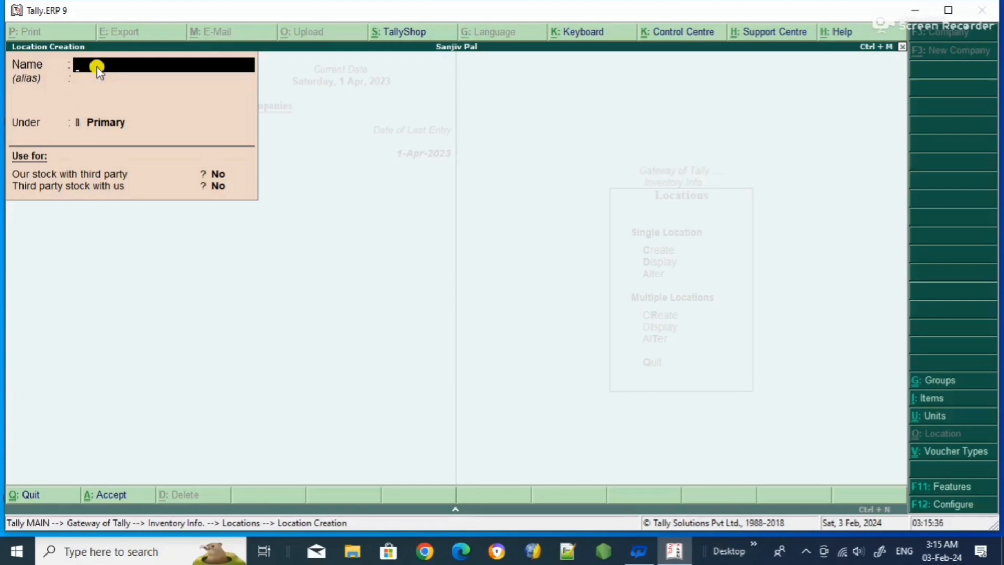
Step: Create the location Skict Godown under Primary with both third-party stock options at No, and return to the Gateway of Tally
{"action": "type", "text": "Skirt Godown"}
{"action": "key", "text": "Return"}
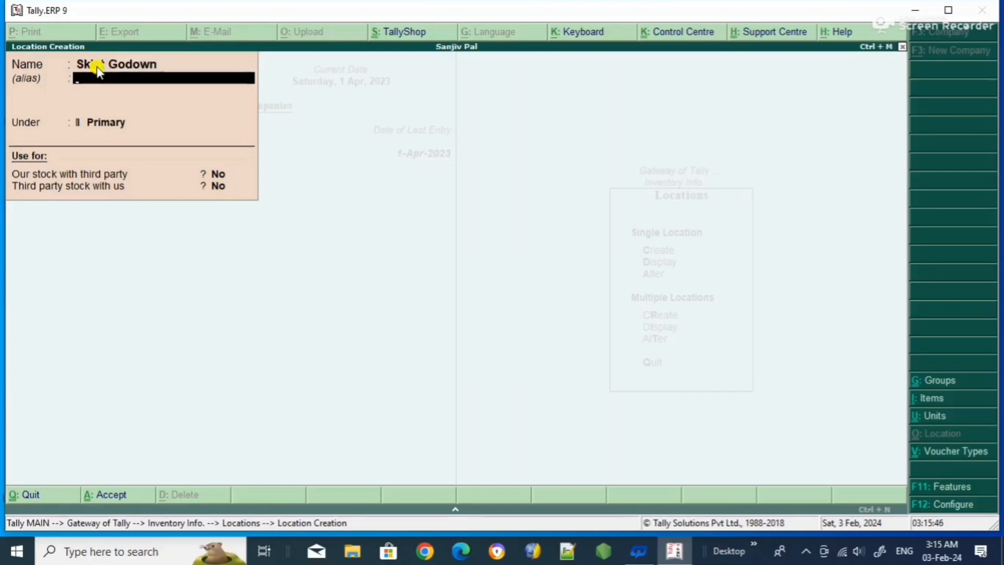
{"action": "key", "text": "Return"}
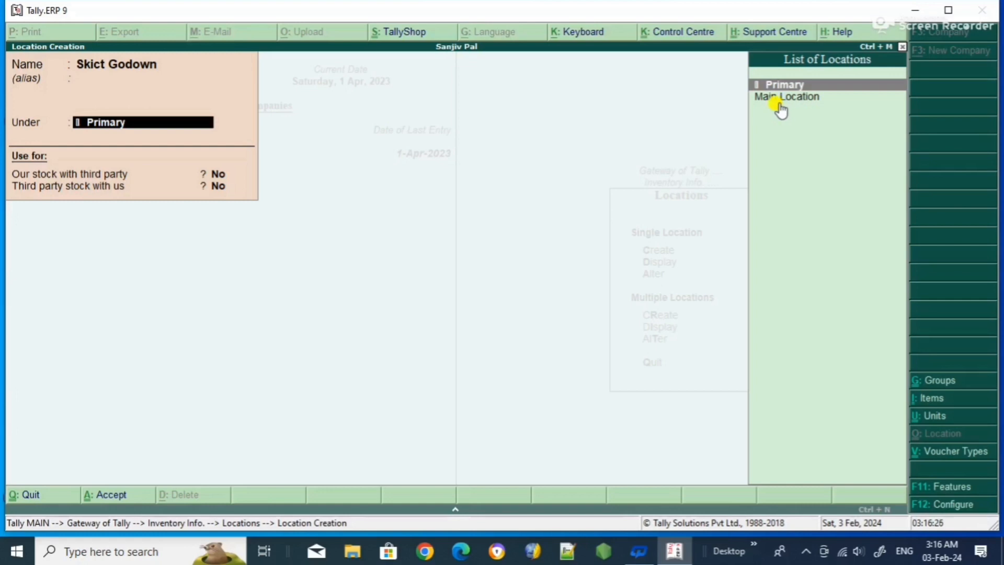
{"action": "key", "text": "Return"}
{"action": "key", "text": "Return"}
{"action": "key", "text": "Return"}
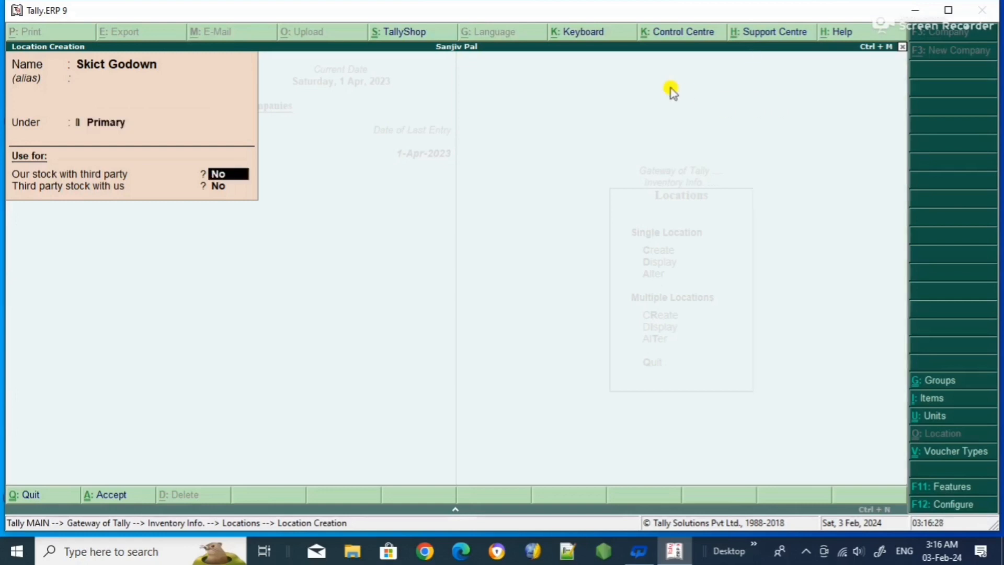
{"action": "key", "text": "Return"}
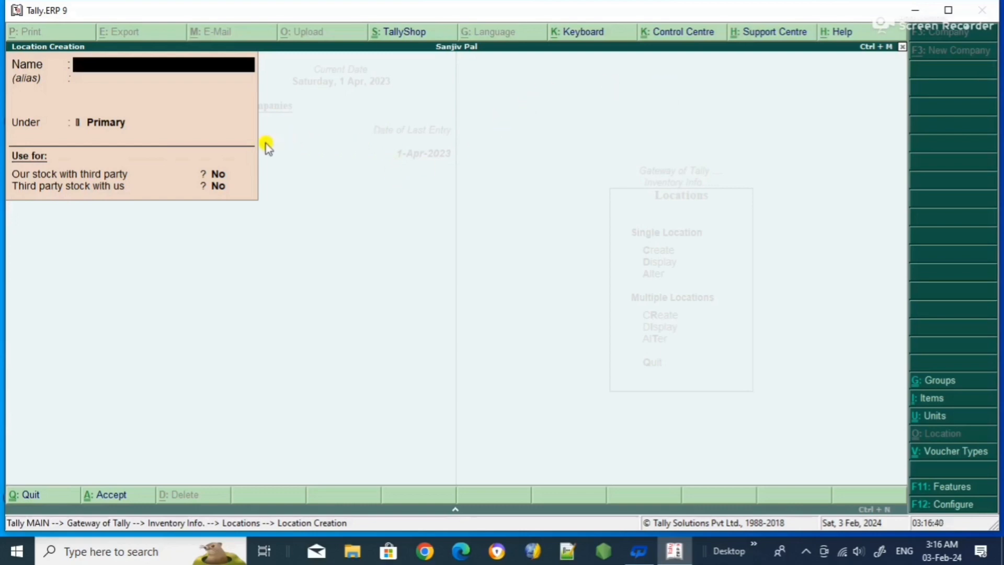
{"action": "key", "text": "Escape"}
{"action": "key", "text": "y"}
{"action": "key", "text": "Escape"}
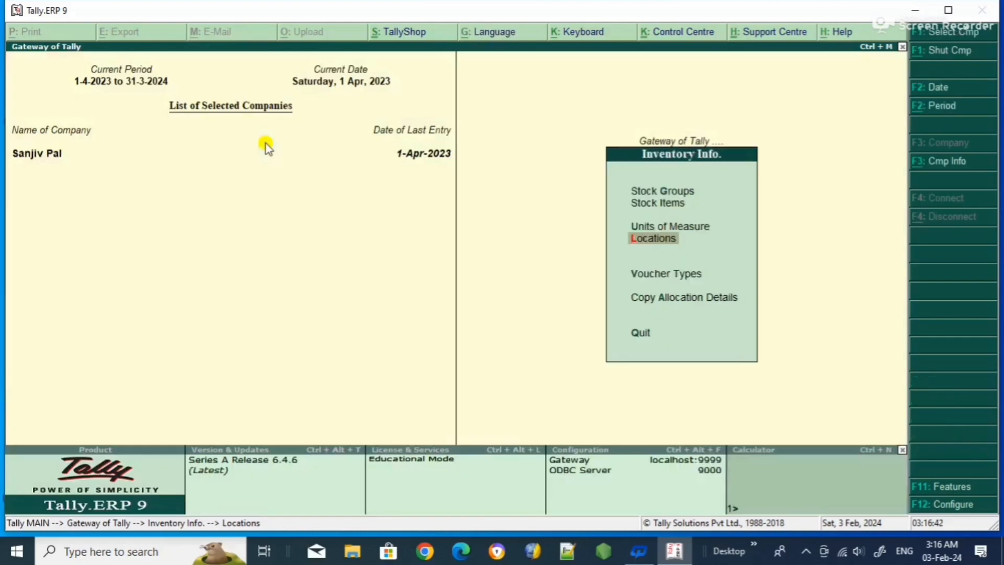
{"action": "key", "text": "Escape"}
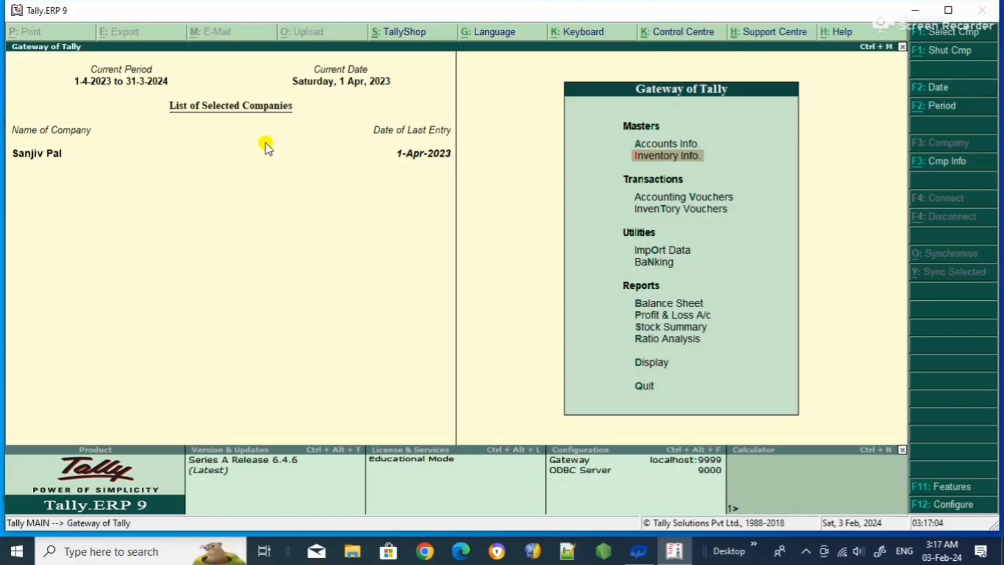
Step: Start a new purchase voucher, leaving the supplier invoice number and its date blank
{"action": "key", "text": "Down"}
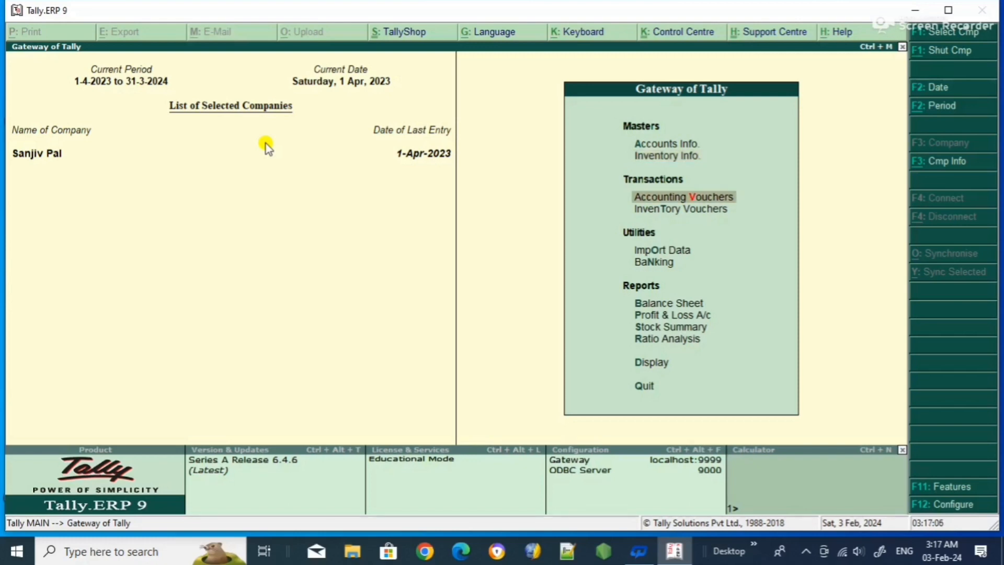
{"action": "key", "text": "Return"}
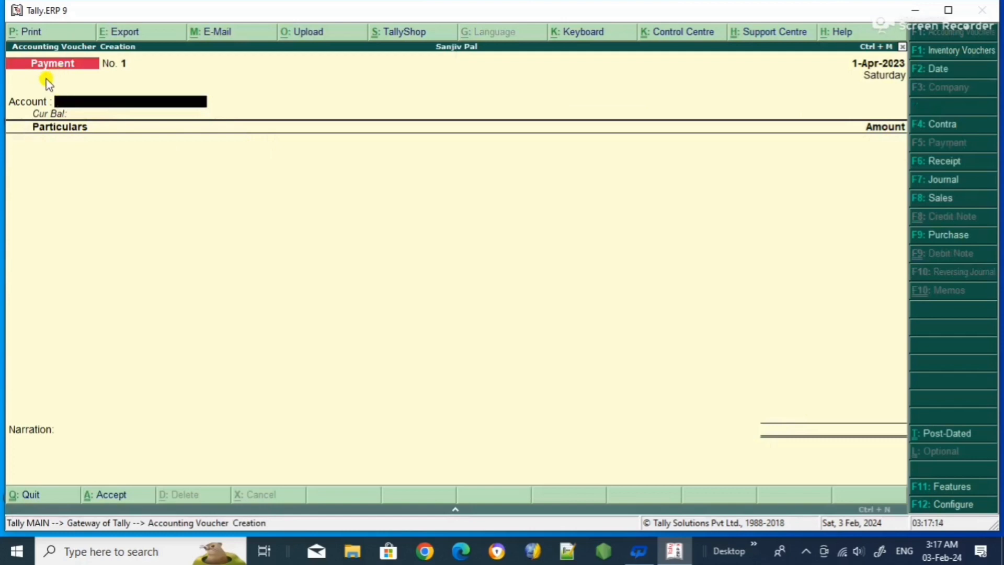
{"action": "key", "text": "F9"}
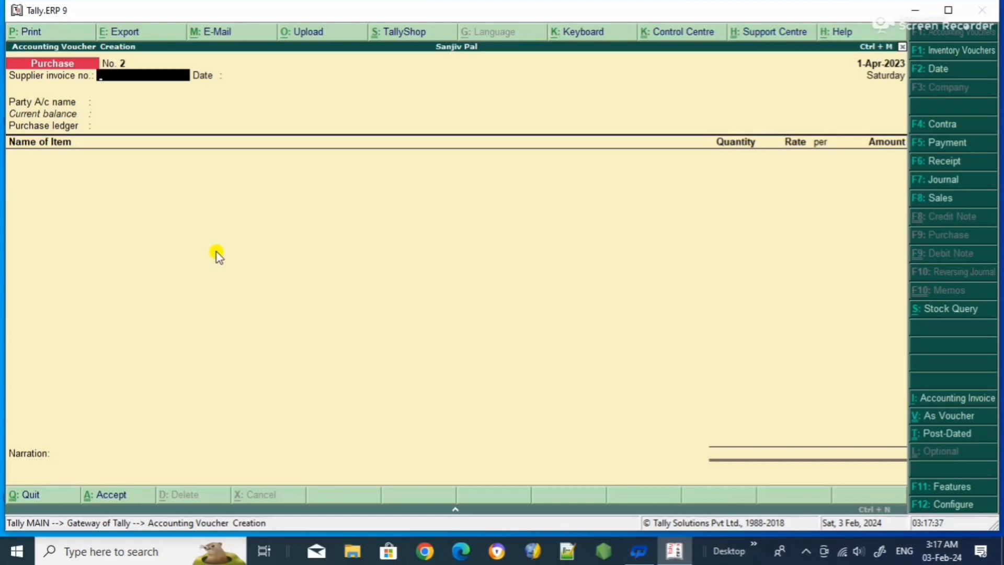
{"action": "key", "text": "Return"}
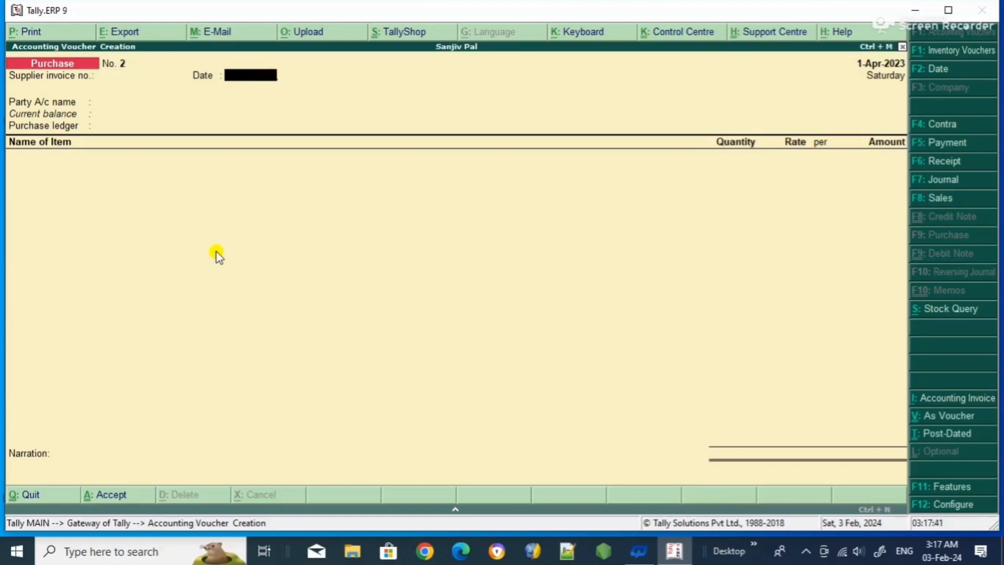
{"action": "key", "text": "Return"}
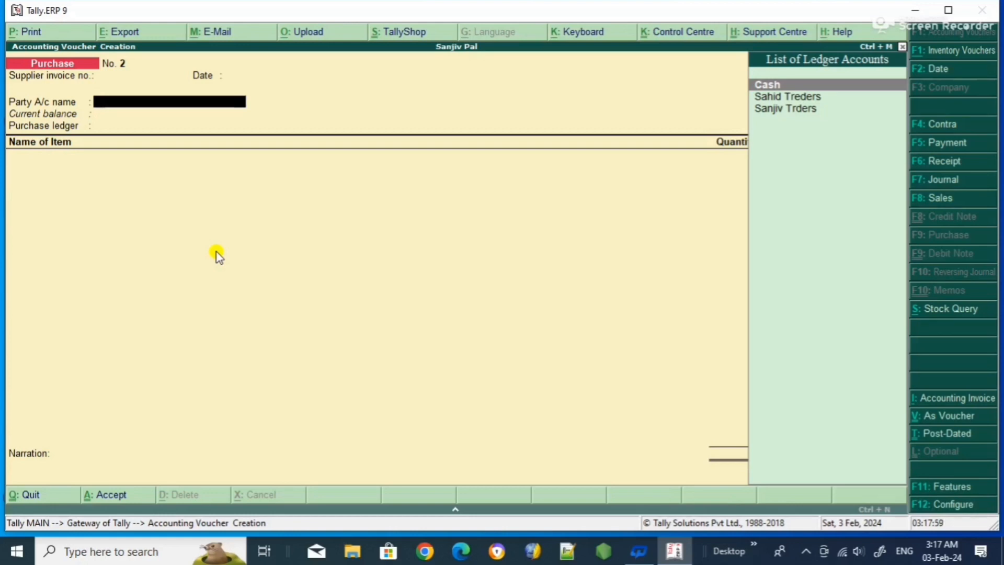
Step: Set the voucher's party account to Cash, accept the default supplier details and choose Purchase as the purchase ledger
{"action": "key", "text": "Return"}
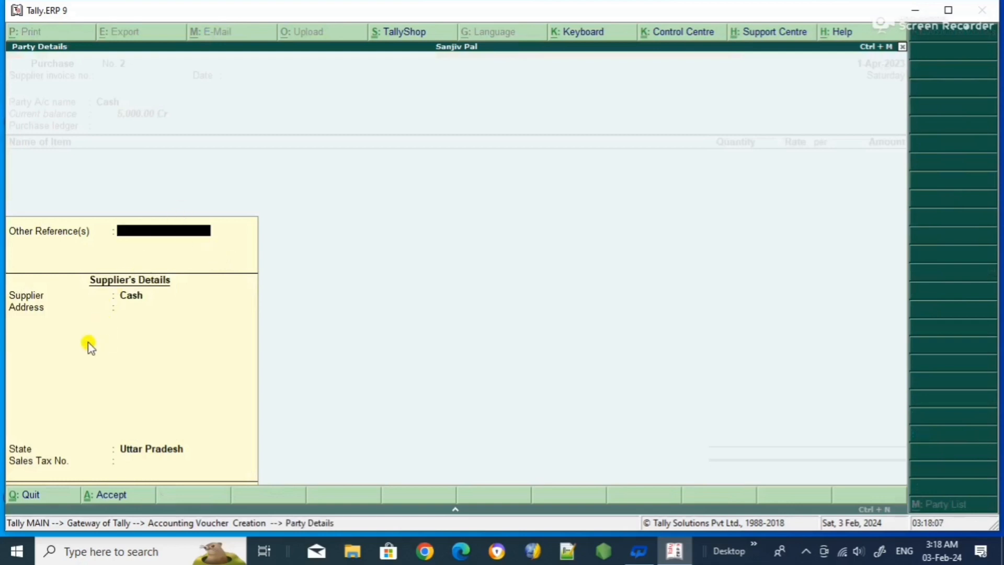
{"action": "key", "text": "Return"}
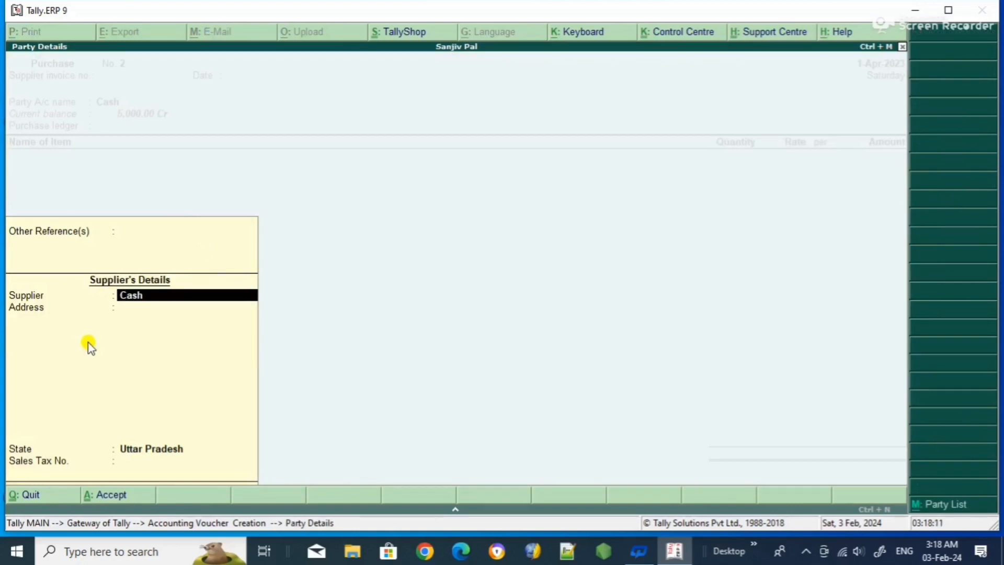
{"action": "key", "text": "Return"}
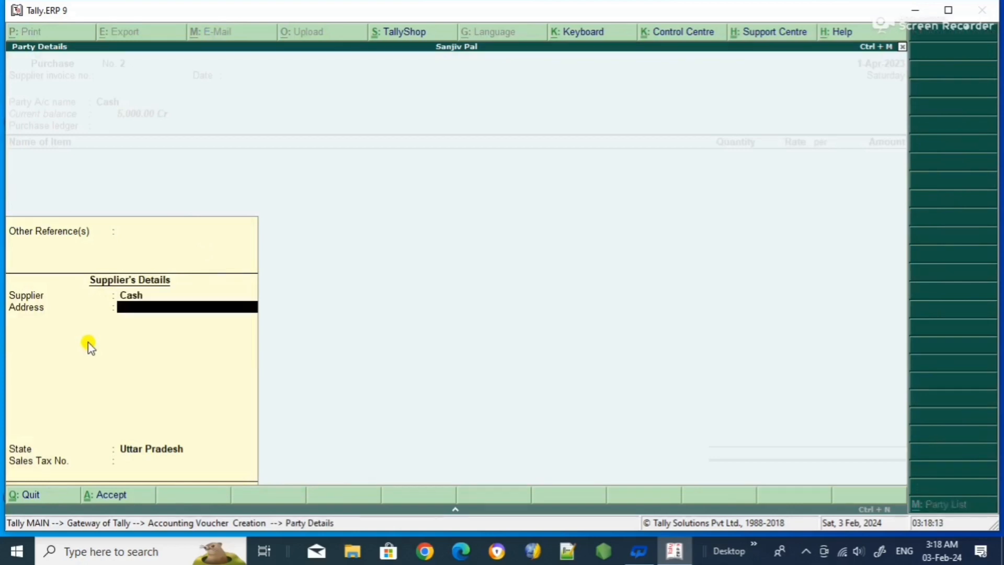
{"action": "key", "text": "Return"}
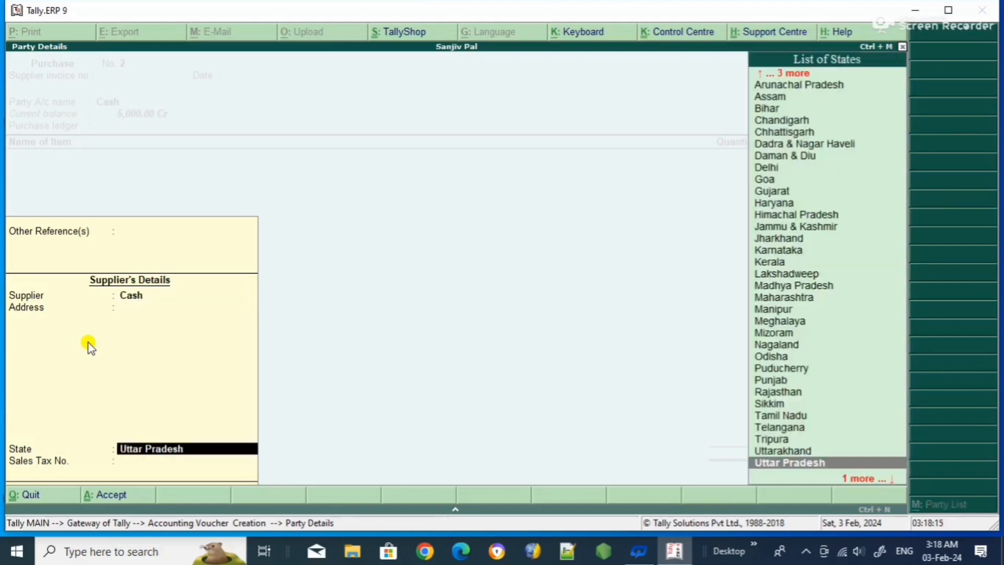
{"action": "key", "text": "Return"}
{"action": "key", "text": "Return"}
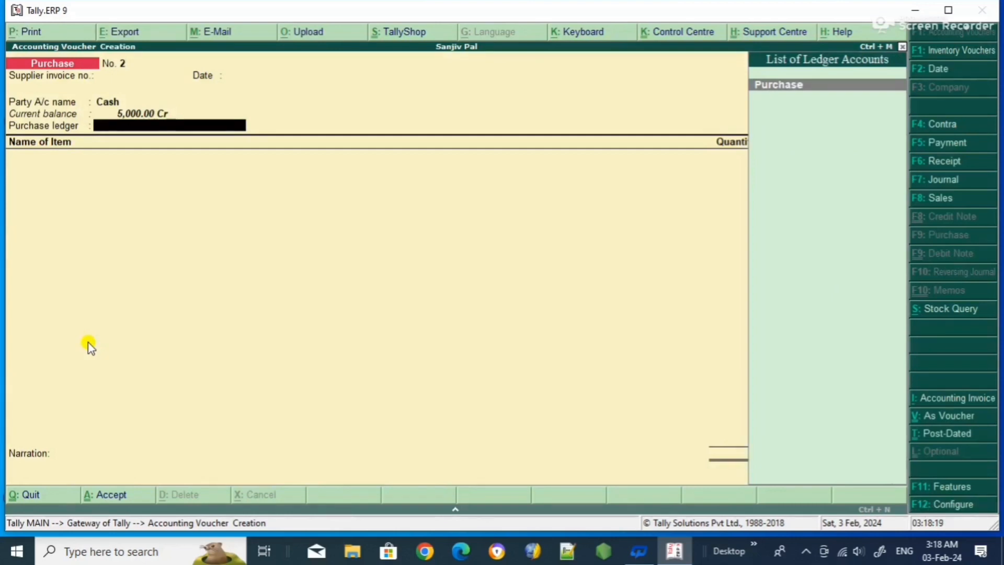
{"action": "key", "text": "Return"}
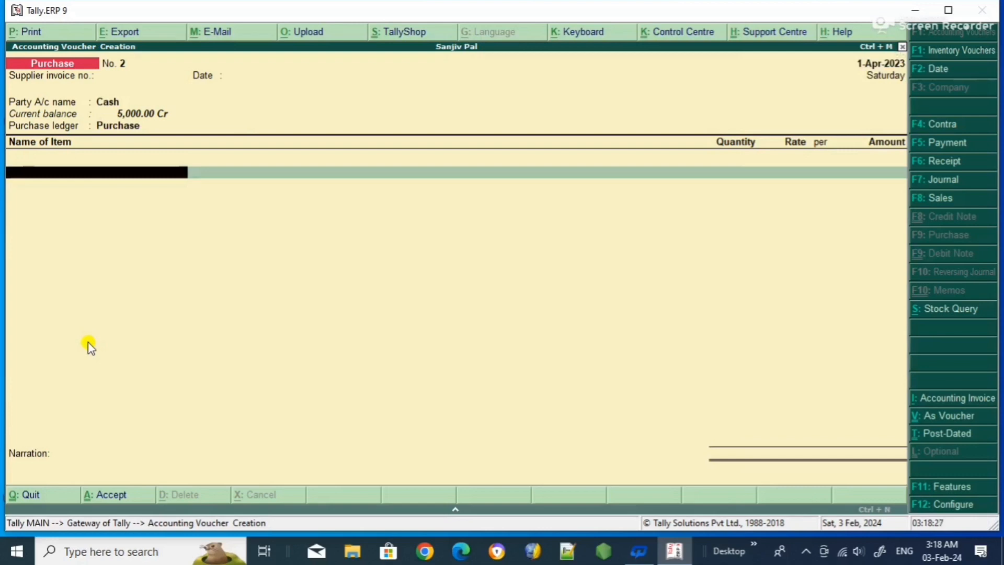
Step: Choose Apple as the stock item of the purchase voucher's first line
{"action": "type", "text": "N"}
{"action": "key", "text": "BackSpace"}
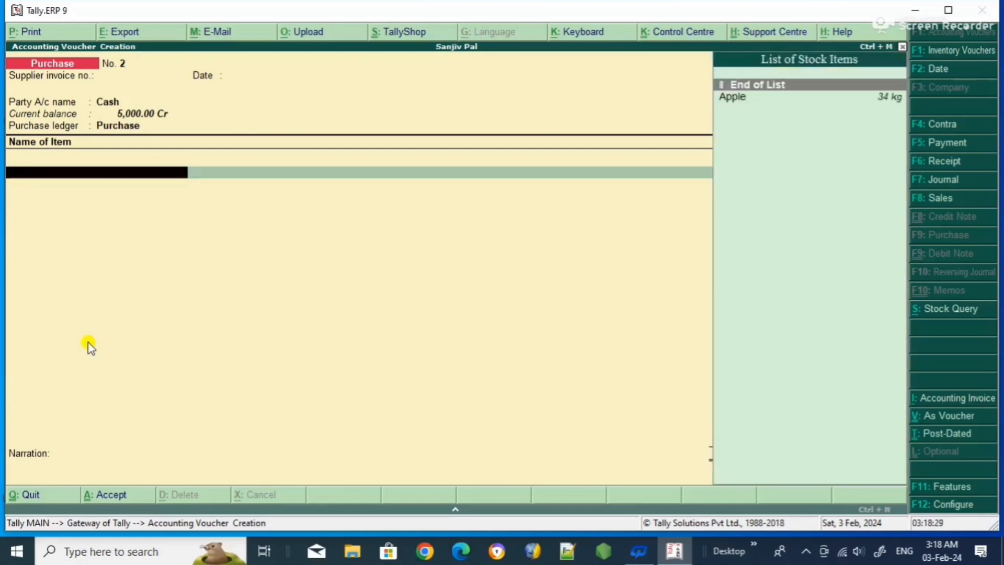
{"action": "type", "text": "E"}
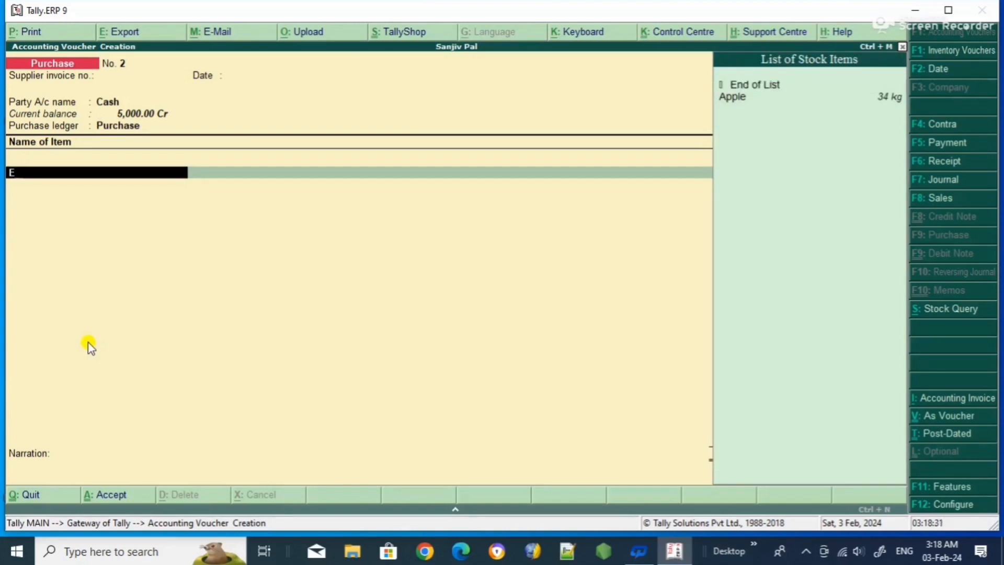
{"action": "key", "text": "Down"}
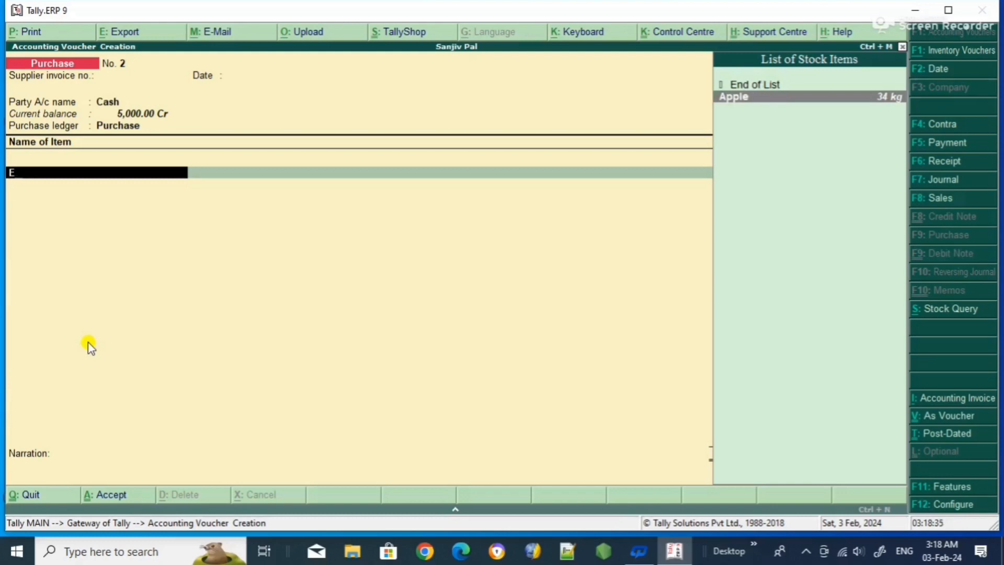
{"action": "key", "text": "Return"}
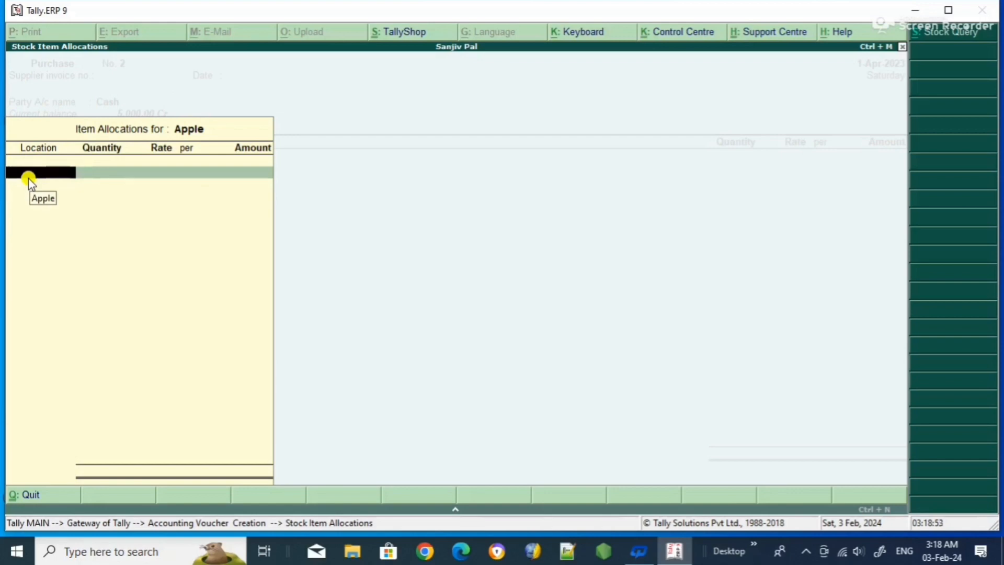
Step: Allocate 12 kg of Apple to Skict Godown at the rate of 100.00 per kg
{"action": "type", "text": "S"}
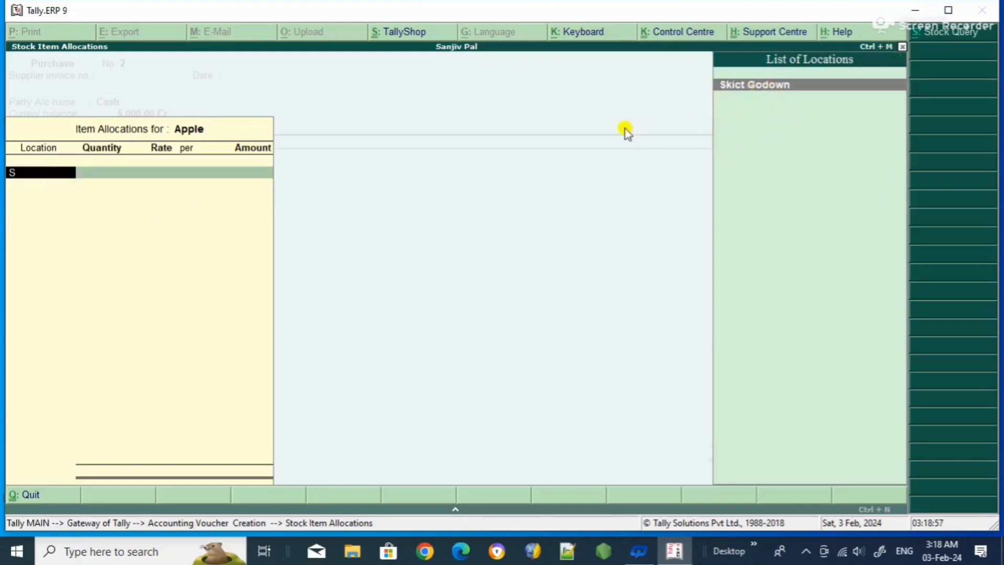
{"action": "key", "text": "Return"}
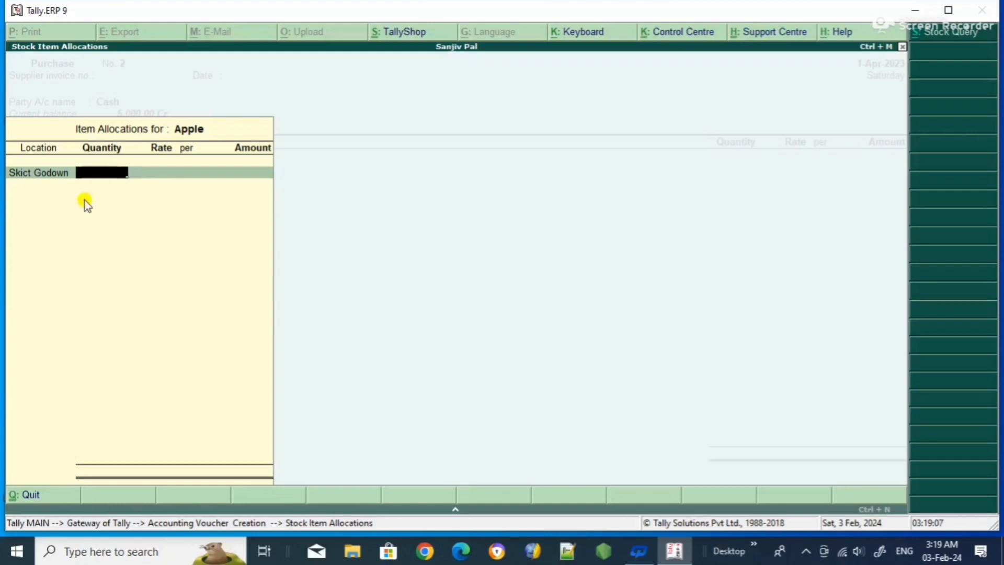
{"action": "type", "text": "12"}
{"action": "key", "text": "Return"}
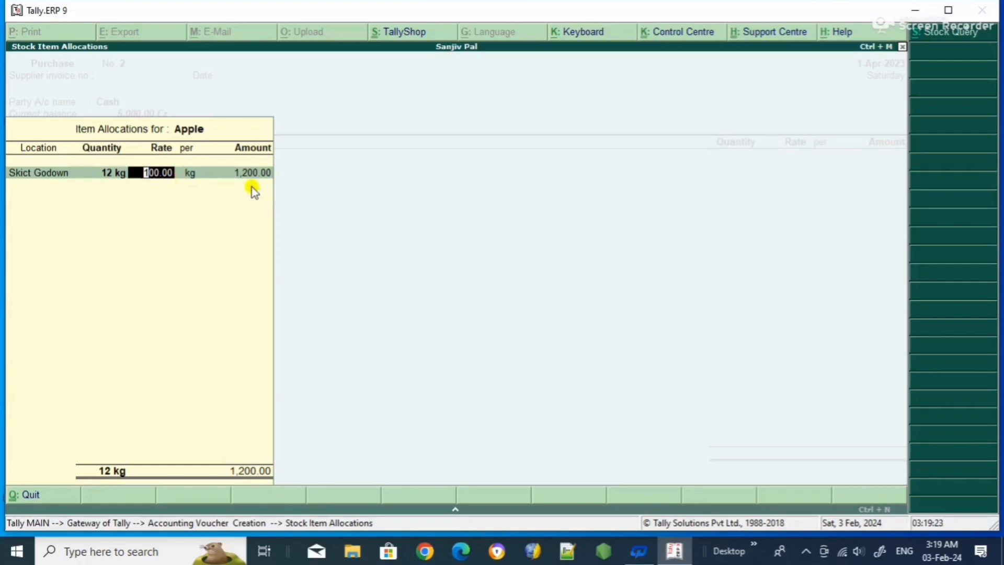
{"action": "key", "text": "Return"}
{"action": "key", "text": "Return"}
{"action": "key", "text": "Return"}
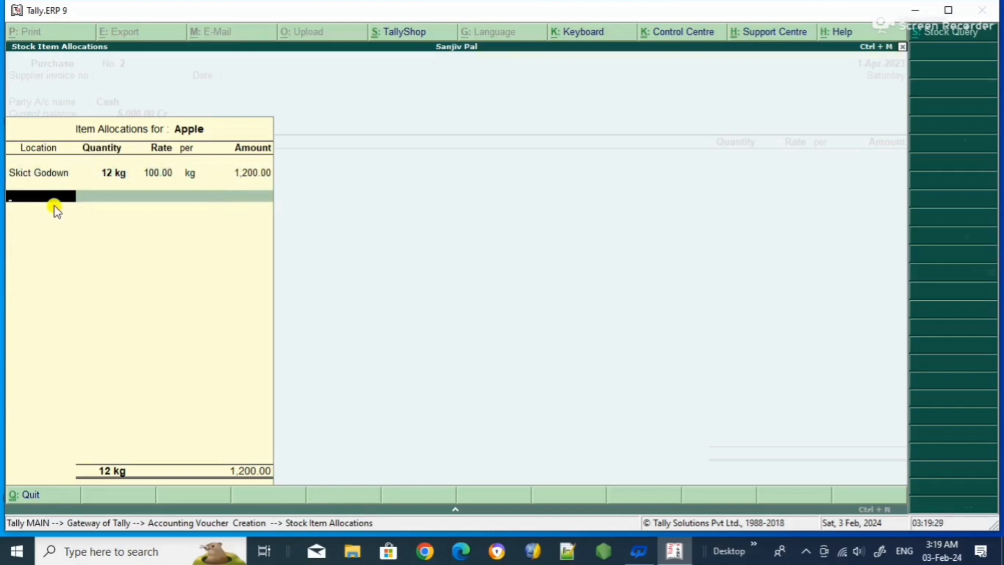
Step: Finish the Apple allocation, end the item list, save the purchase voucher without narration and leave voucher entry
{"action": "key", "text": "Return"}
{"action": "key", "text": "Return"}
{"action": "key", "text": "Return"}
{"action": "key", "text": "Return"}
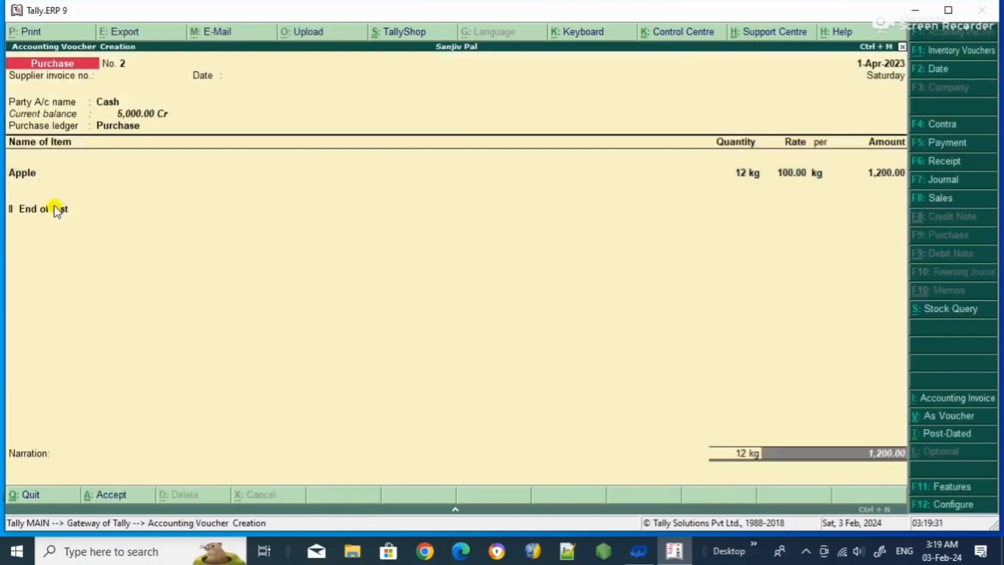
{"action": "key", "text": "Return"}
{"action": "key", "text": "Return"}
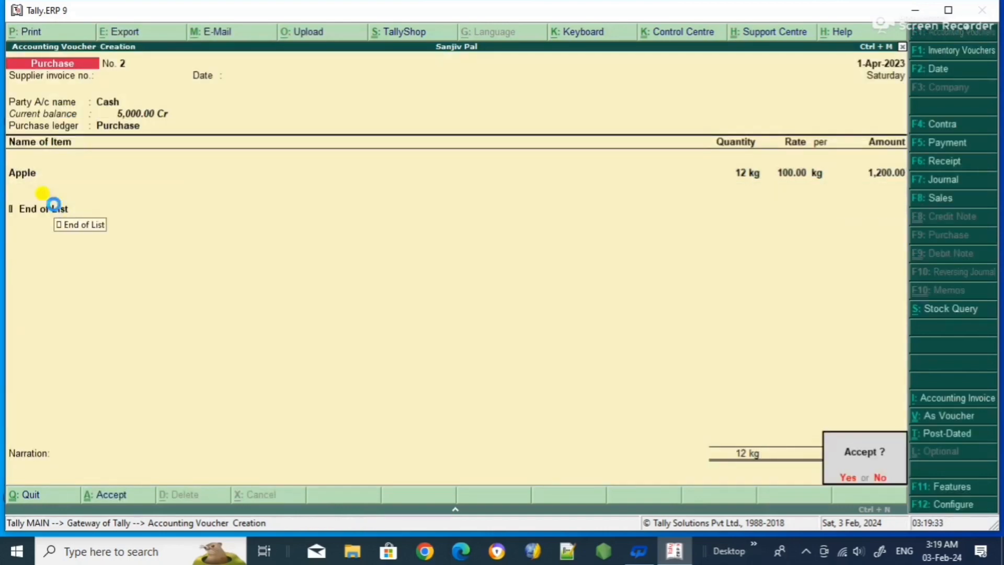
{"action": "key", "text": "Return"}
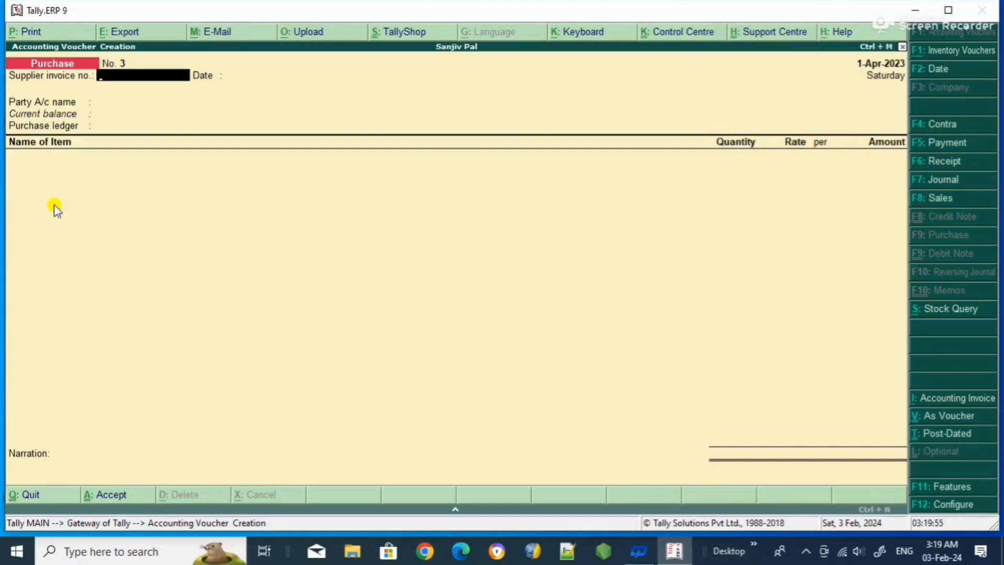
{"action": "key", "text": "Escape"}
{"action": "key", "text": "Return"}
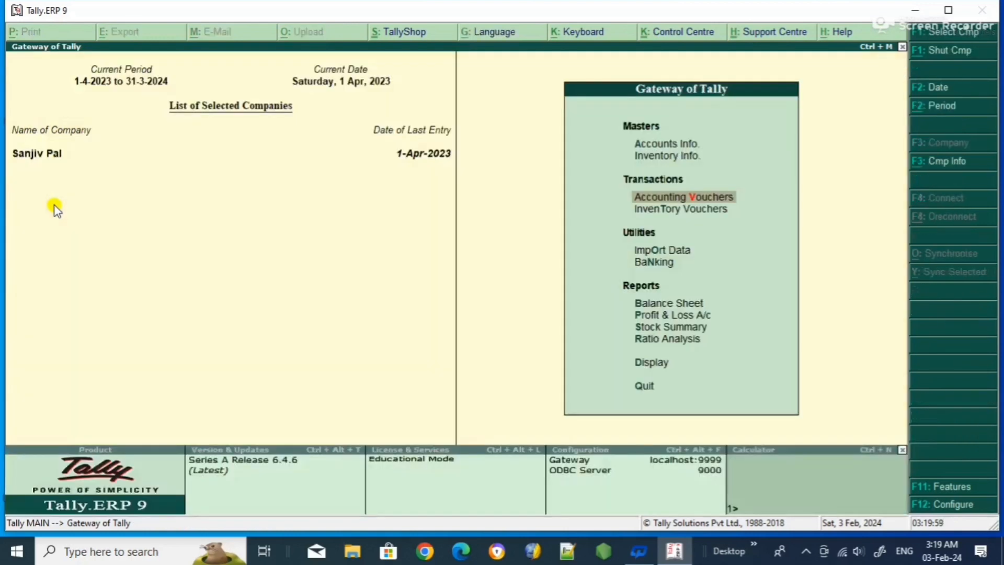
Step: Open the Statements of Inventory among the display reports
{"action": "key", "text": "Down"}
{"action": "key", "text": "Down"}
{"action": "key", "text": "Down"}
{"action": "key", "text": "Down"}
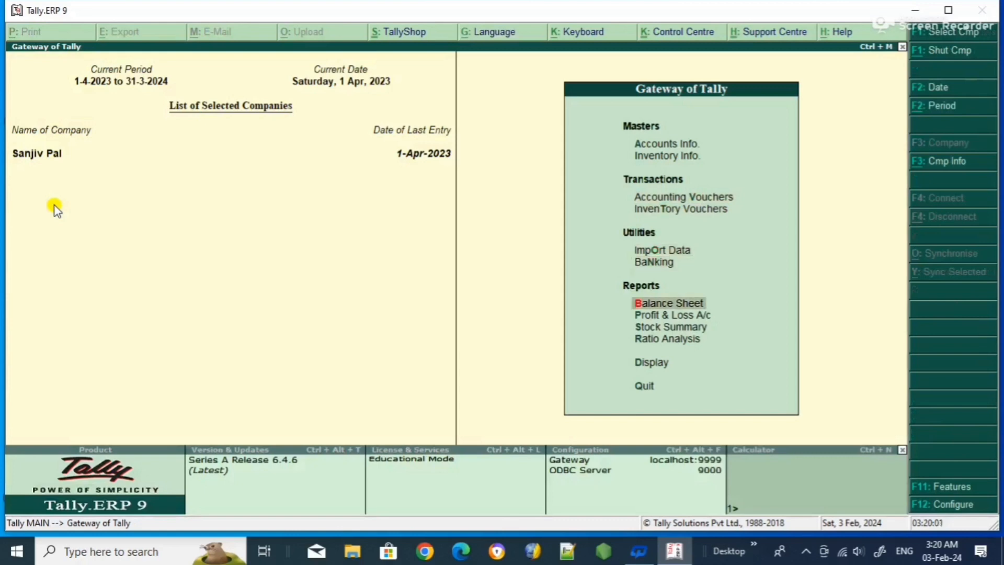
{"action": "key", "text": "Down"}
{"action": "key", "text": "Down"}
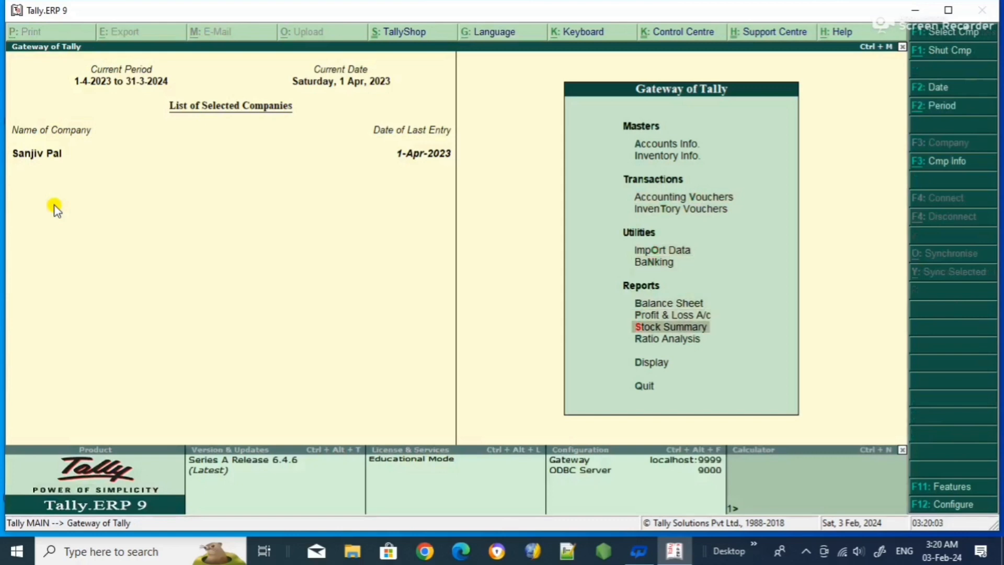
{"action": "key", "text": "Down"}
{"action": "key", "text": "Down"}
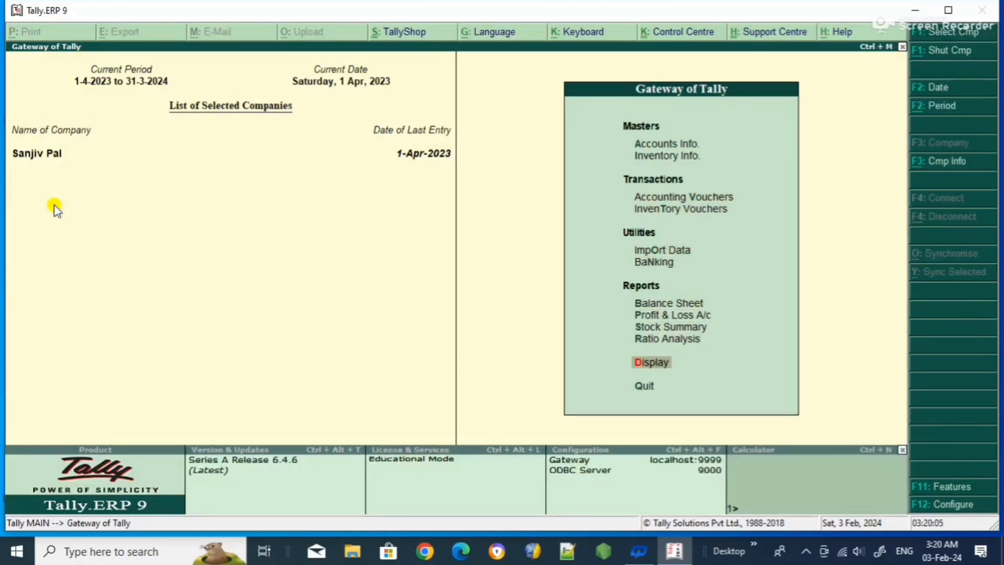
{"action": "key", "text": "Return"}
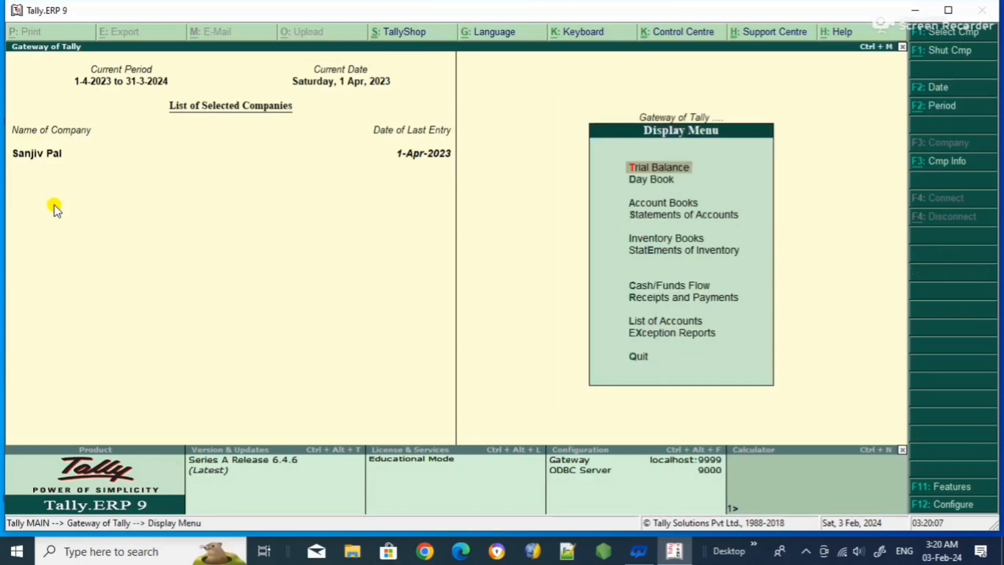
{"action": "key", "text": "Down"}
{"action": "key", "text": "Down"}
{"action": "key", "text": "Down"}
{"action": "key", "text": "Down"}
{"action": "key", "text": "Down"}
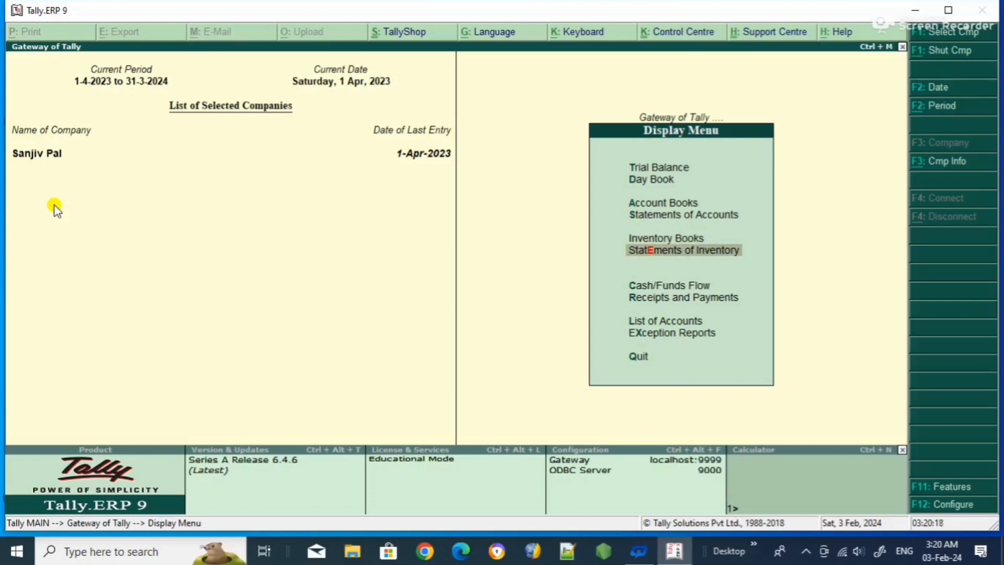
{"action": "key", "text": "Return"}
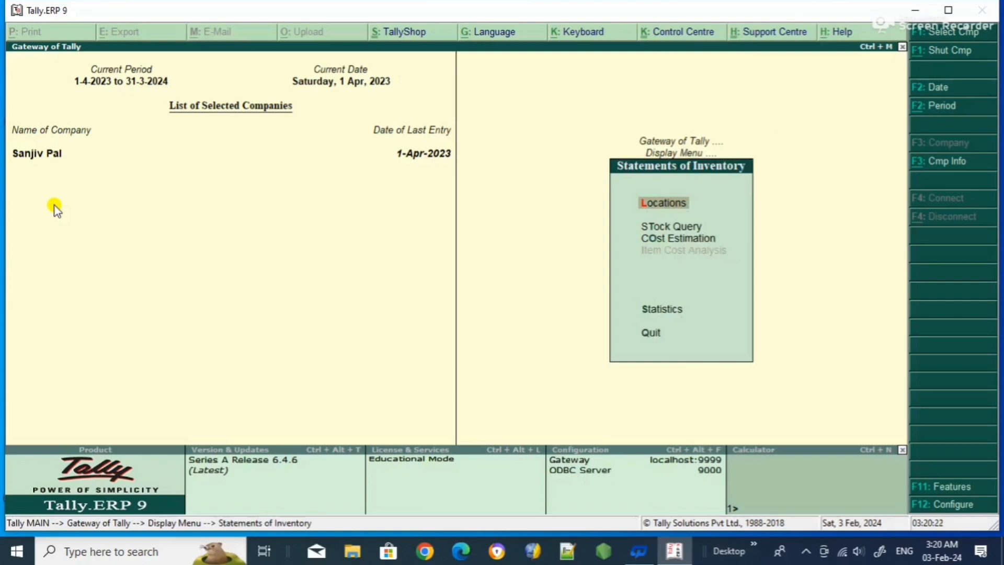
Step: View the location summary for Skict Godown, examine the items in its Fruits group, and return to the inventory statements
{"action": "key", "text": "Return"}
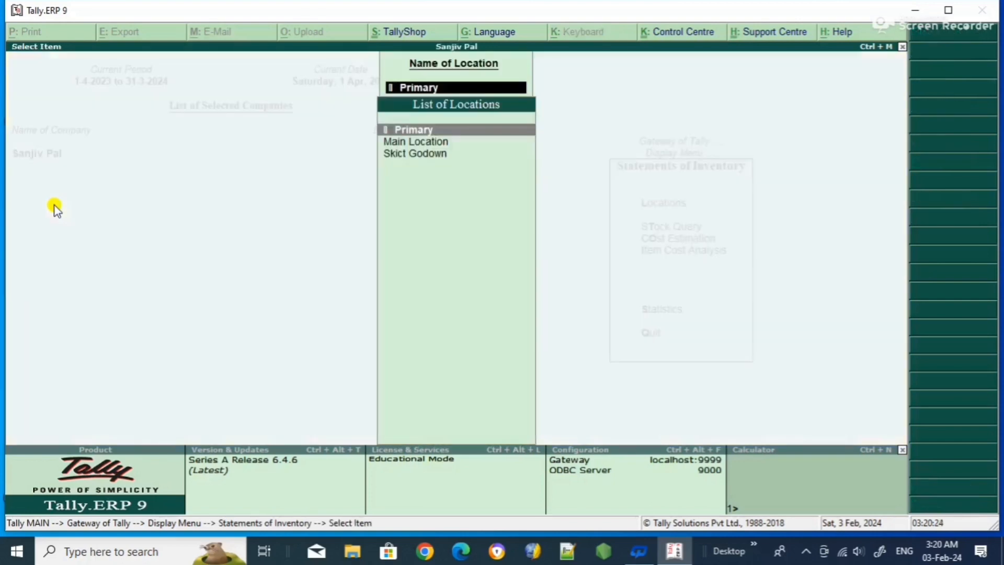
{"action": "key", "text": "Down"}
{"action": "key", "text": "Down"}
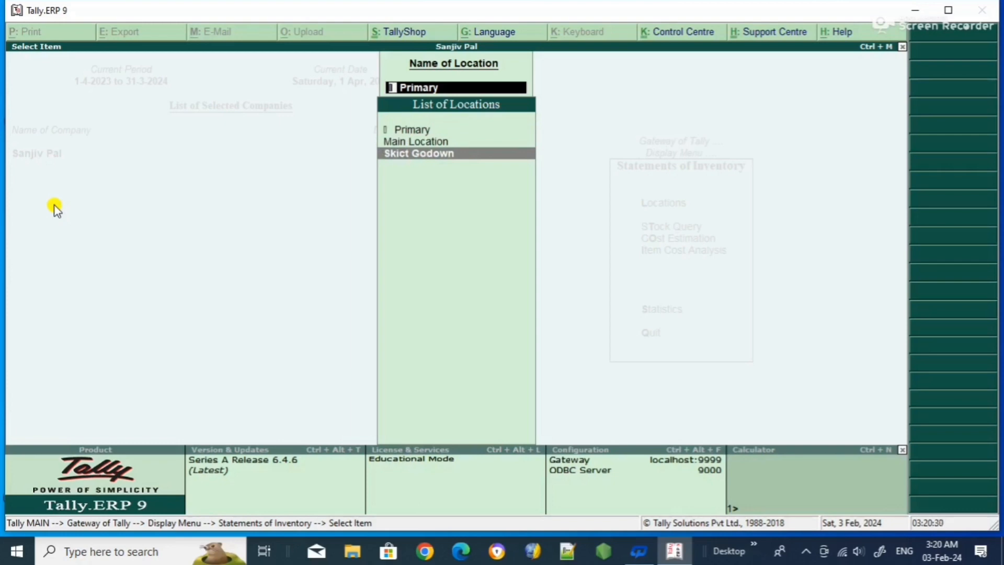
{"action": "key", "text": "Return"}
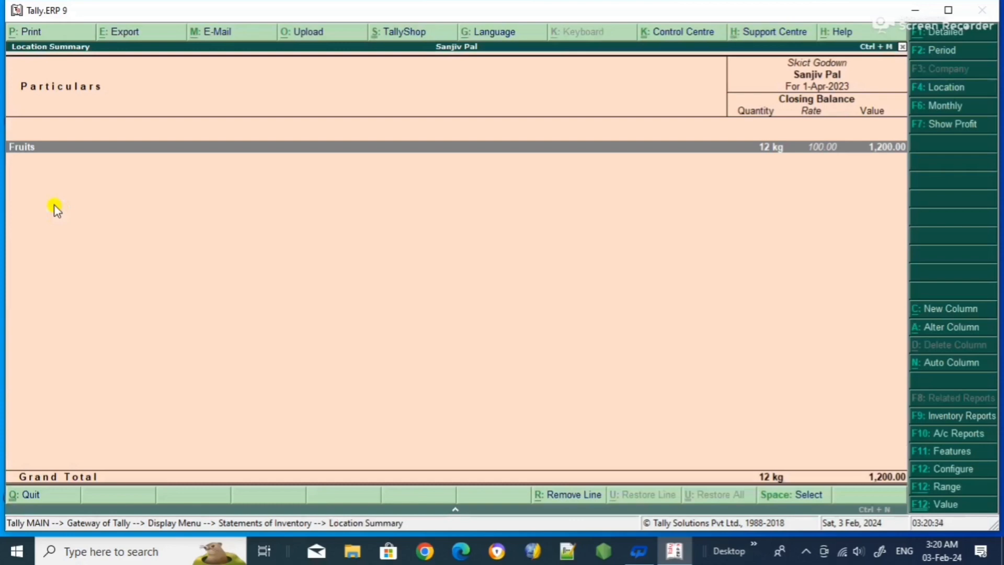
{"action": "key", "text": "Return"}
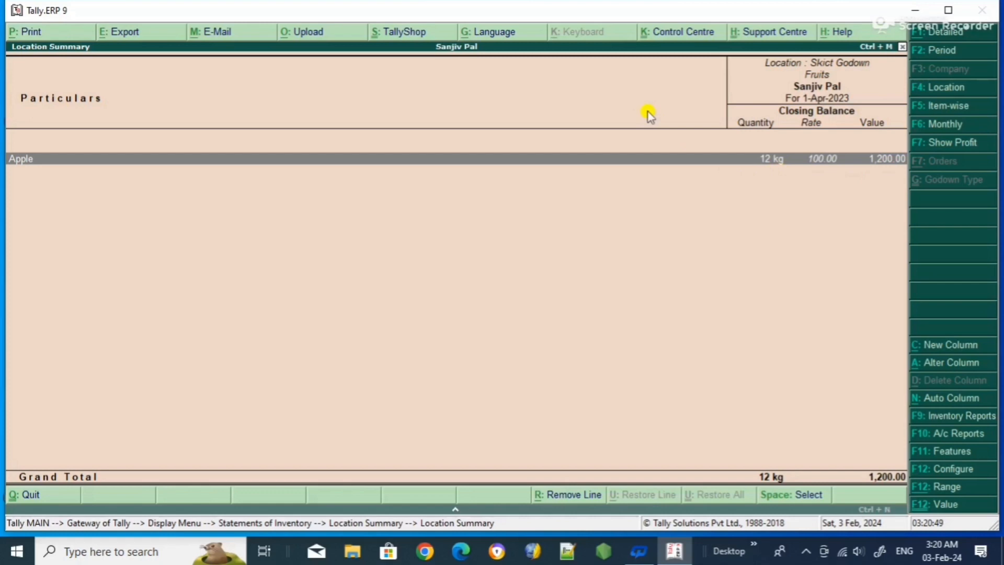
{"action": "key", "text": "Escape"}
{"action": "key", "text": "Escape"}
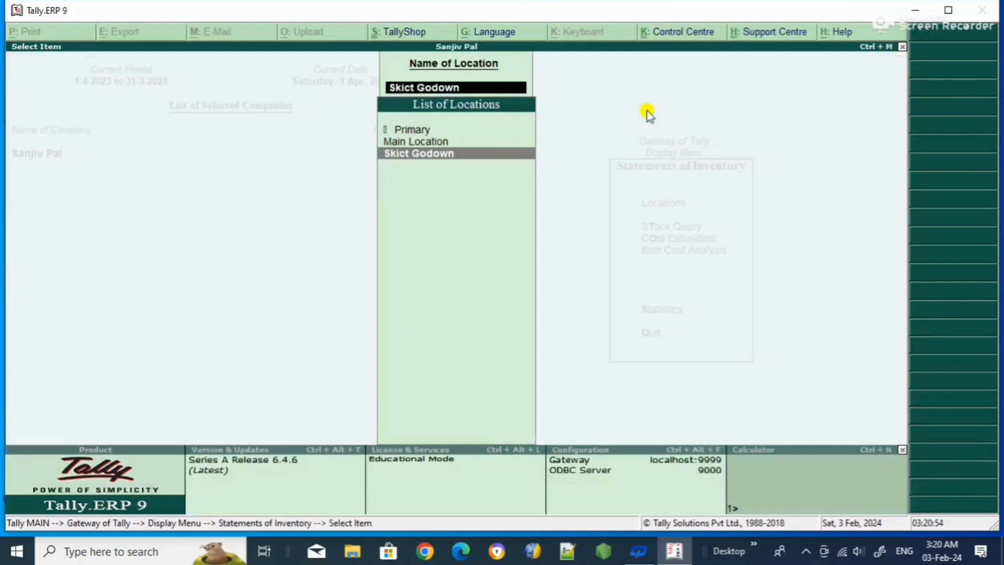
{"action": "key", "text": "Escape"}
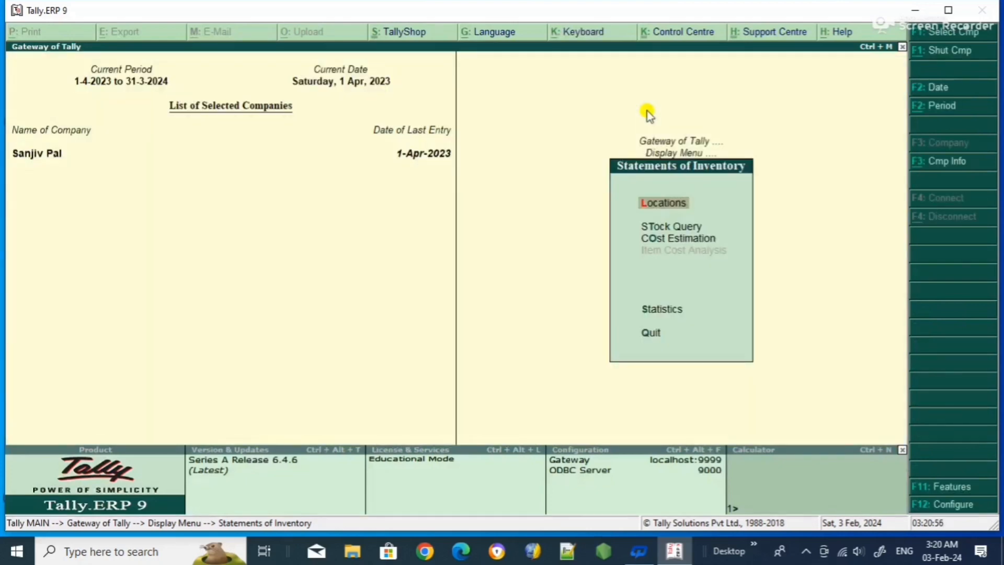